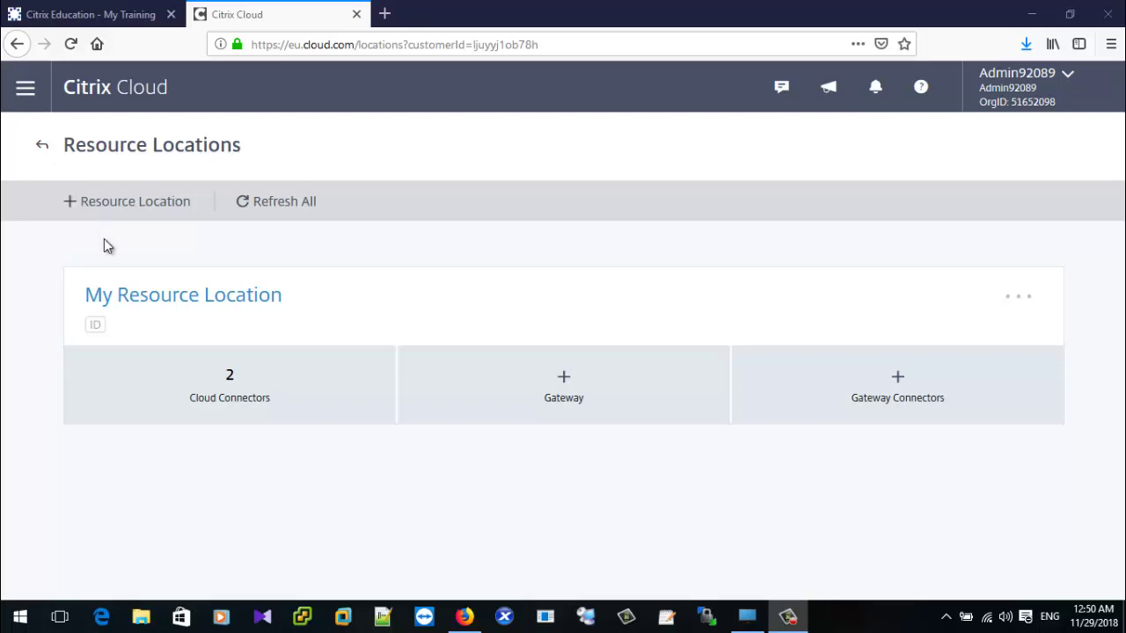
Step: Create a new resource location named 'ABC Data Center' and return to the dashboard
left_click(104, 200)
left_click(171, 283)
key("BackSpace")
key("BackSpace")
key("BackSpace")
key("BackSpace")
key("BackSpace")
key("BackSpace")
key("BackSpace")
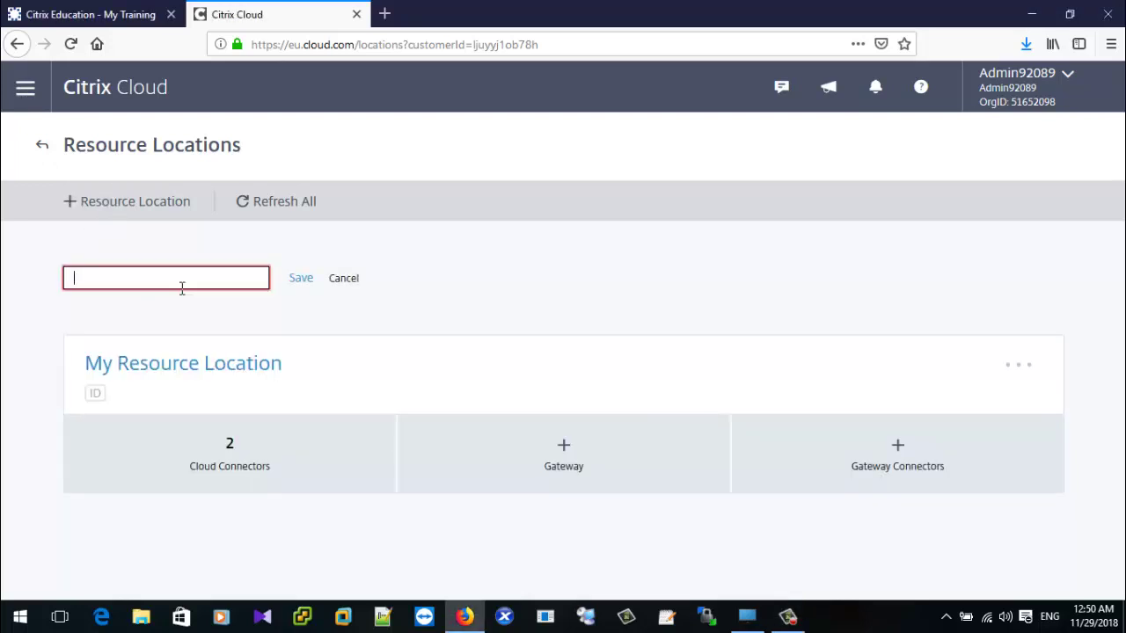
type("ABC ")
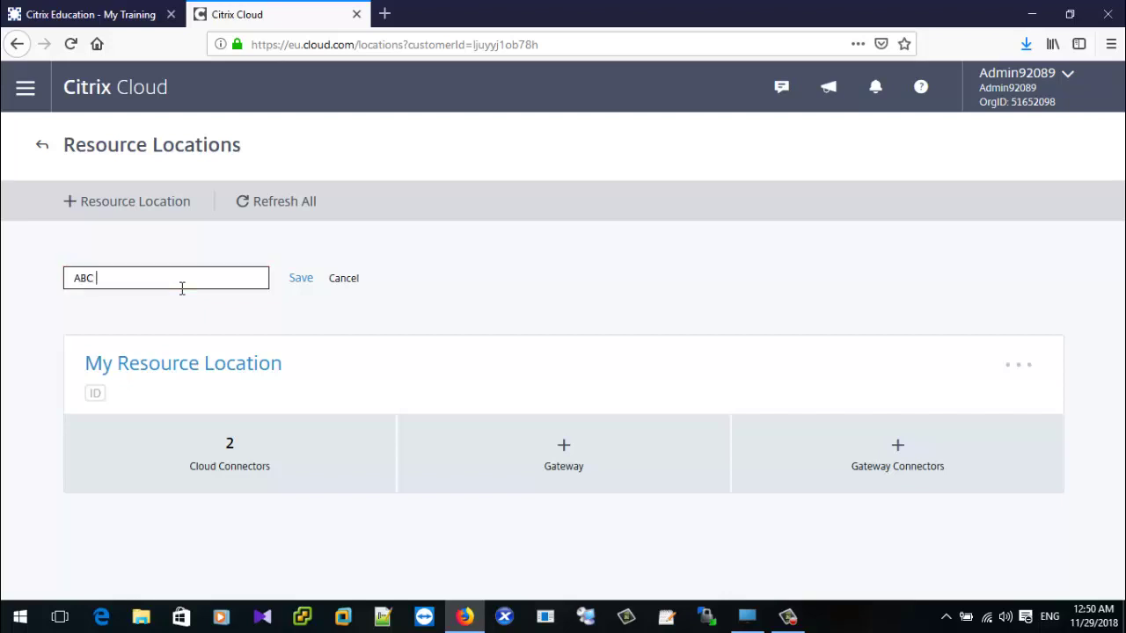
type("Data Center")
left_click(293, 281)
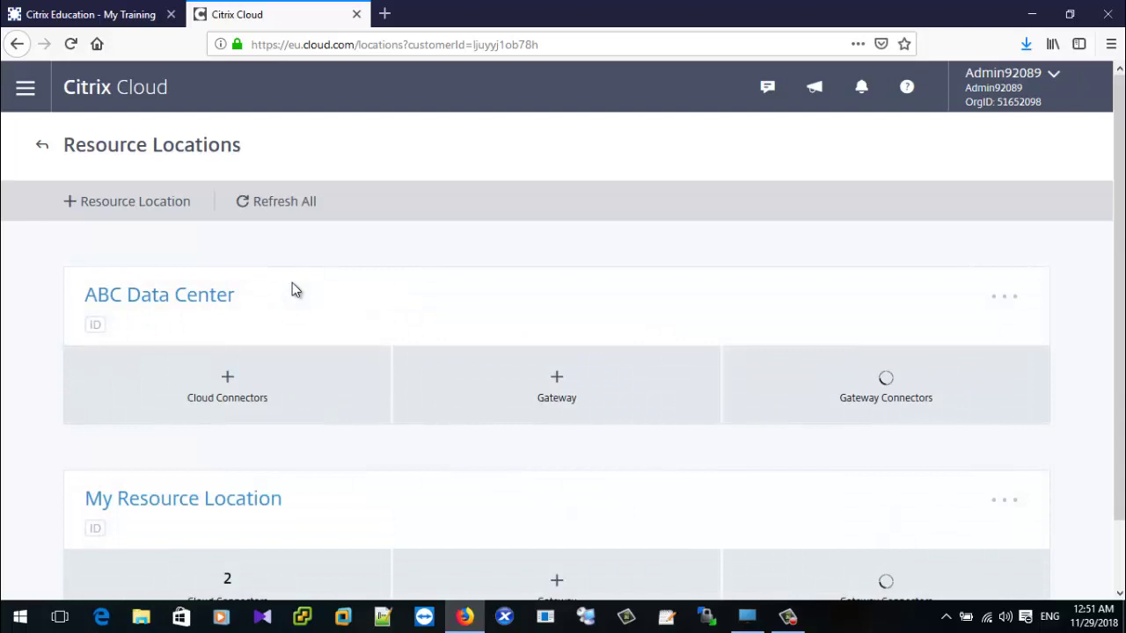
left_click(43, 140)
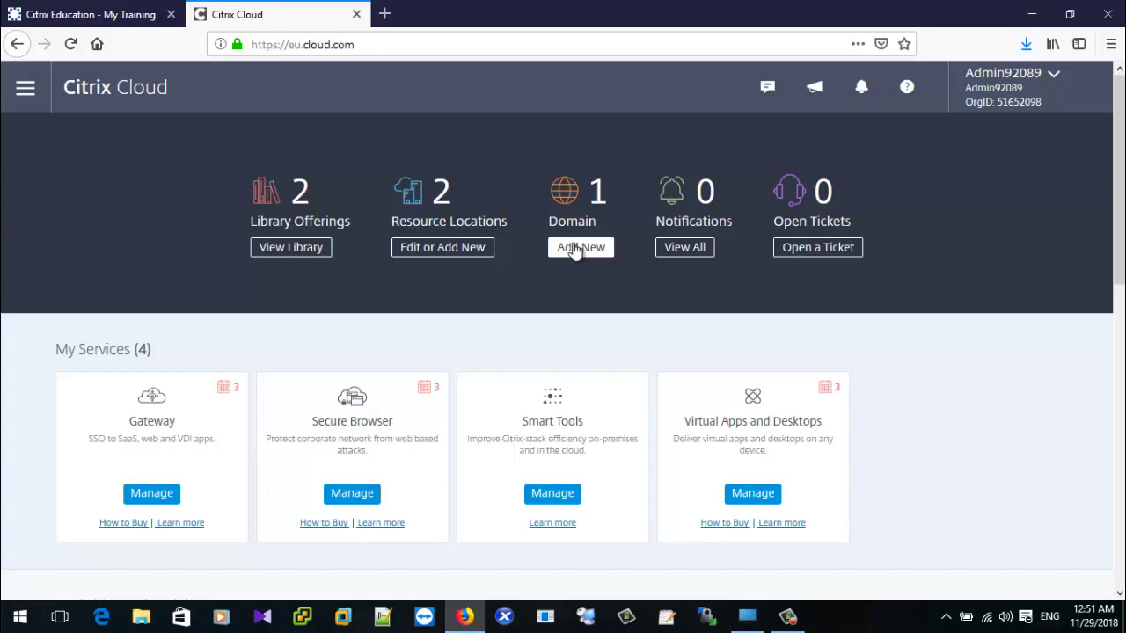
Step: Launch Internet Explorer in the ABC-CON-001 remote session and select its address bar
left_click(750, 616)
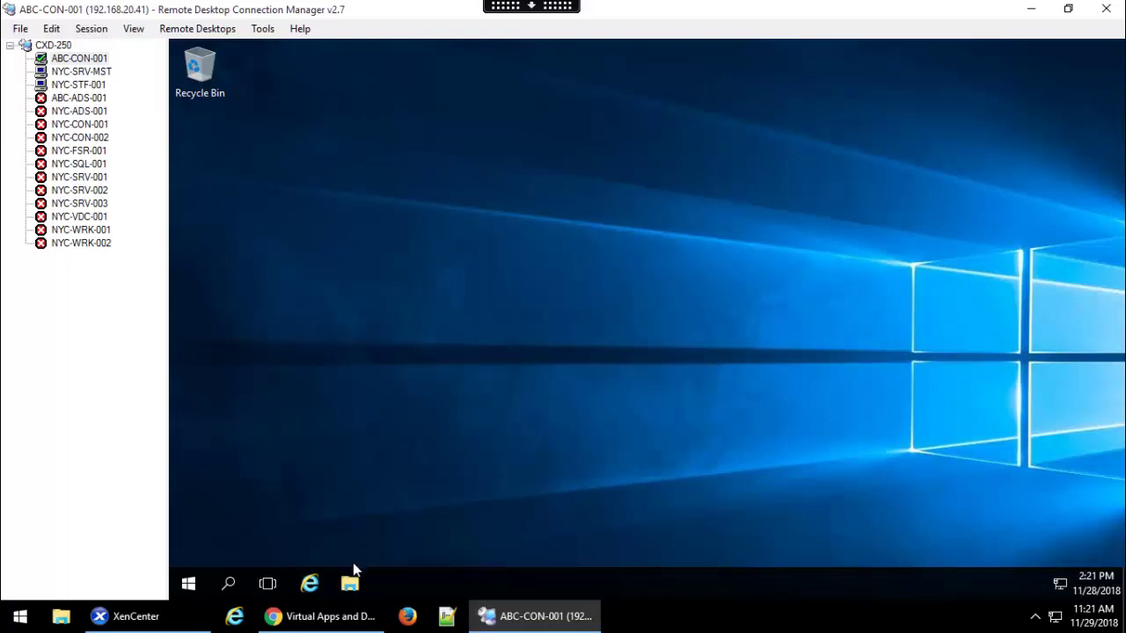
left_click(316, 586)
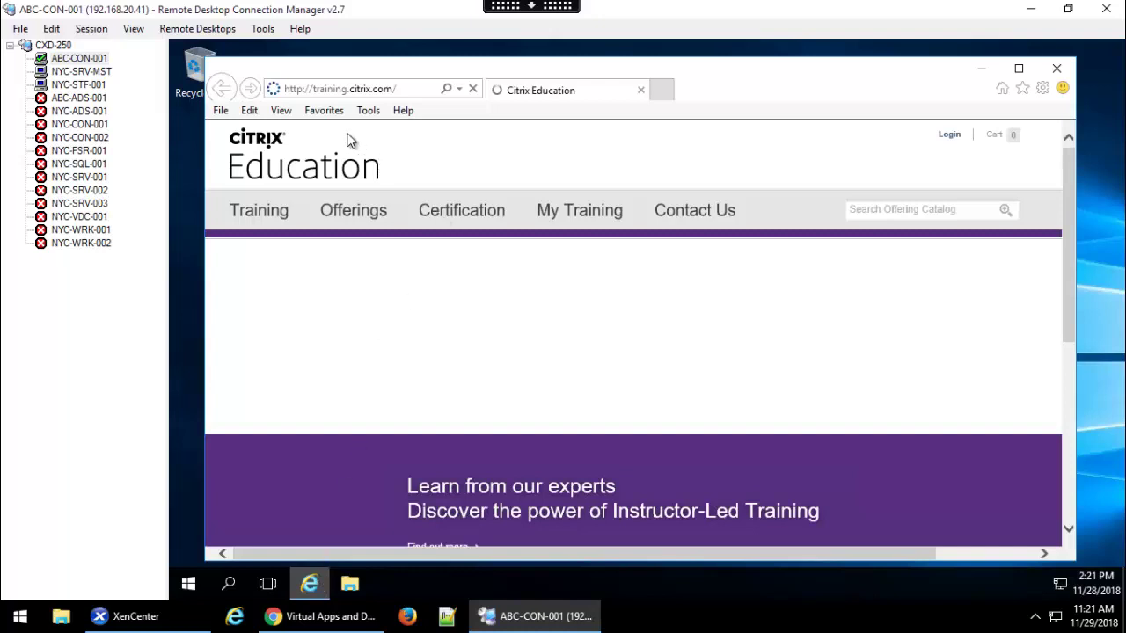
left_click(397, 89)
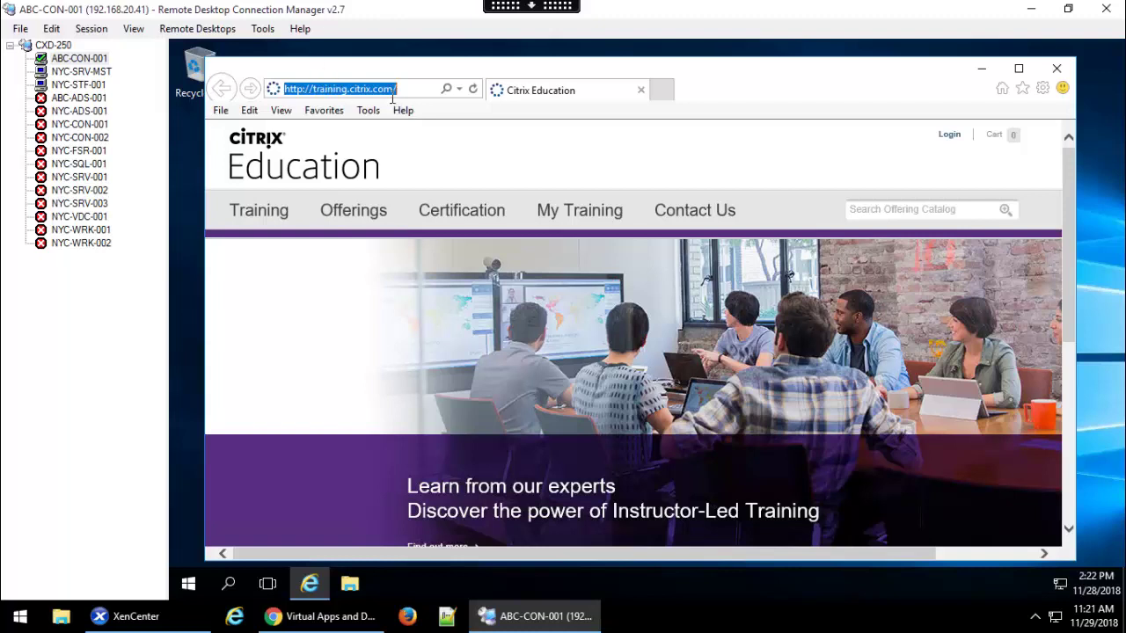
key("BackSpace")
type("h")
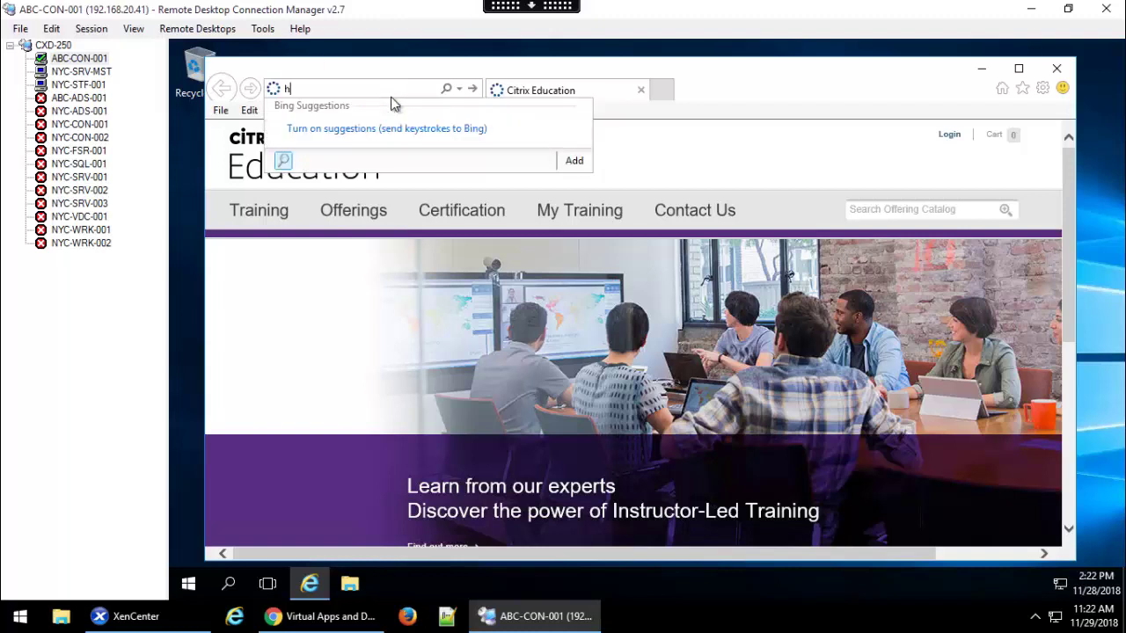
type("ttps:")
type("//")
key("ctrl+v")
key("Return")
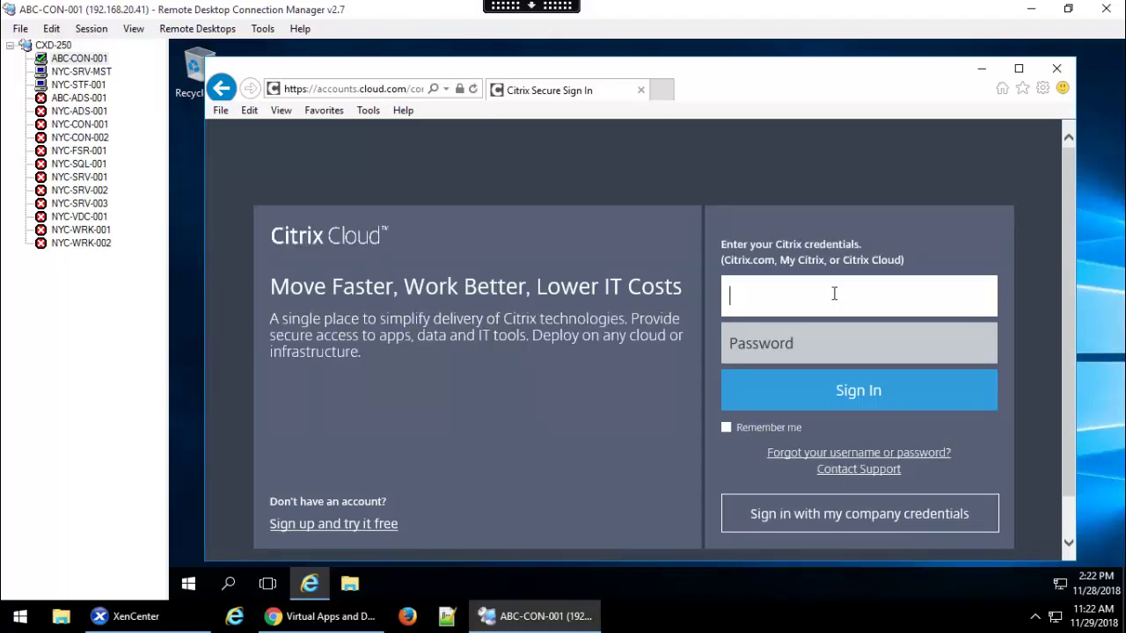
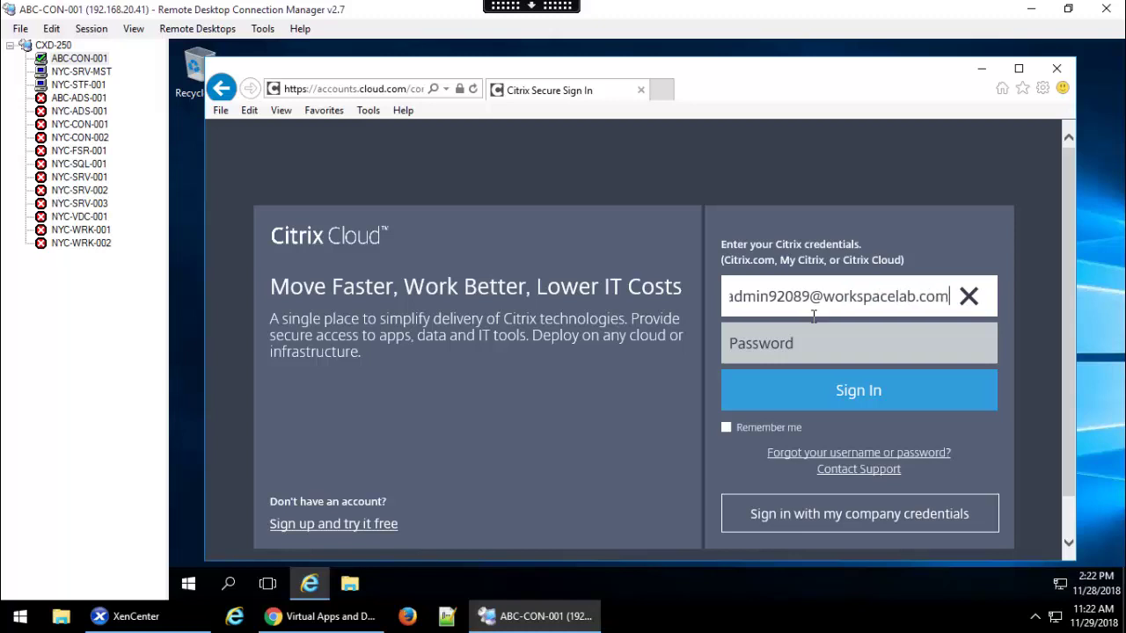
key("Tab")
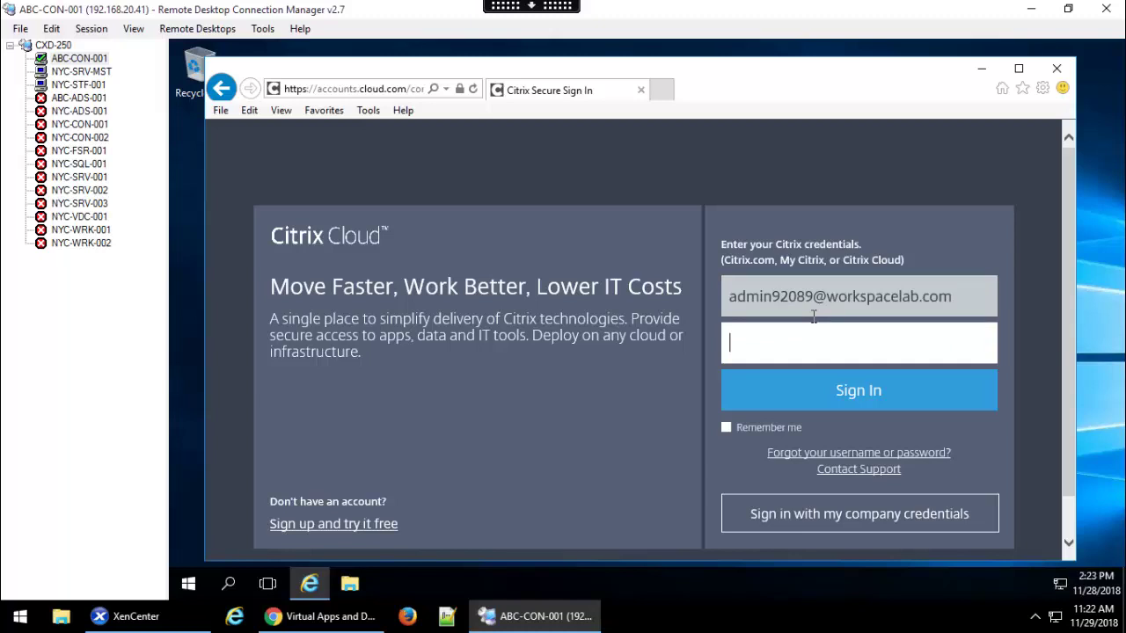
type("••••••")
type("•••")
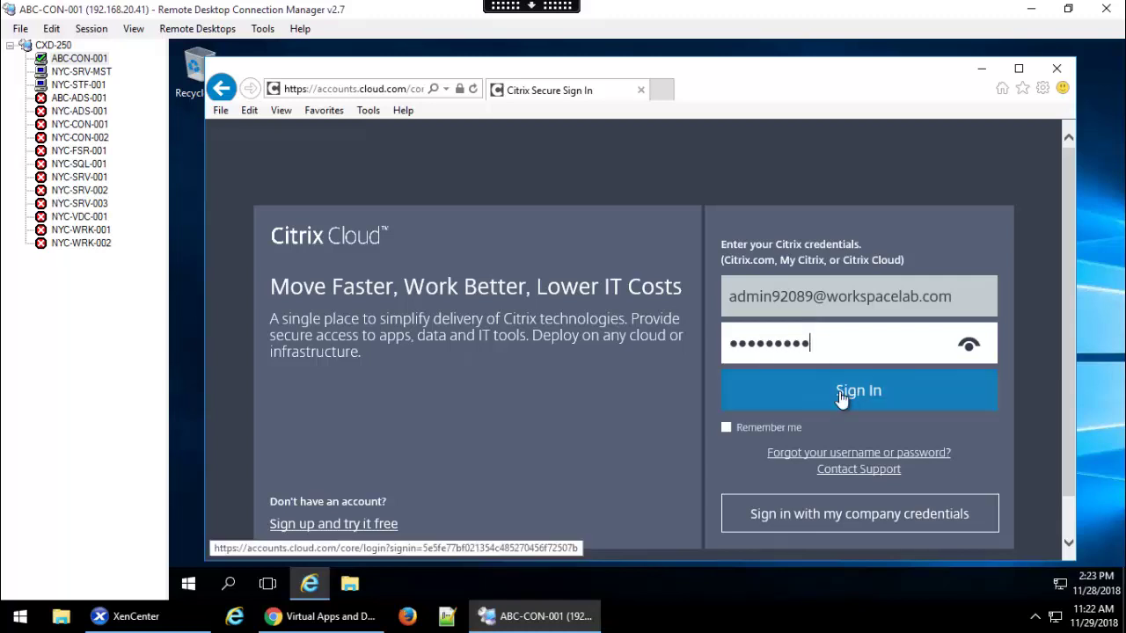
Step: Sign in, go to the Resource Locations page, and decline saving the password
left_click(841, 399)
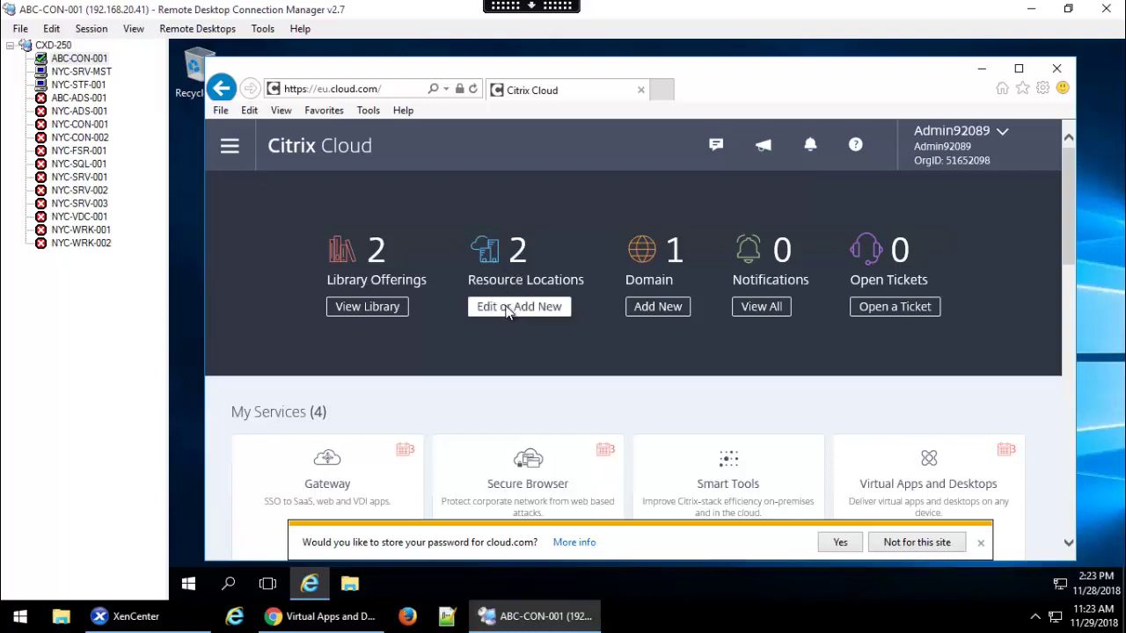
left_click(507, 309)
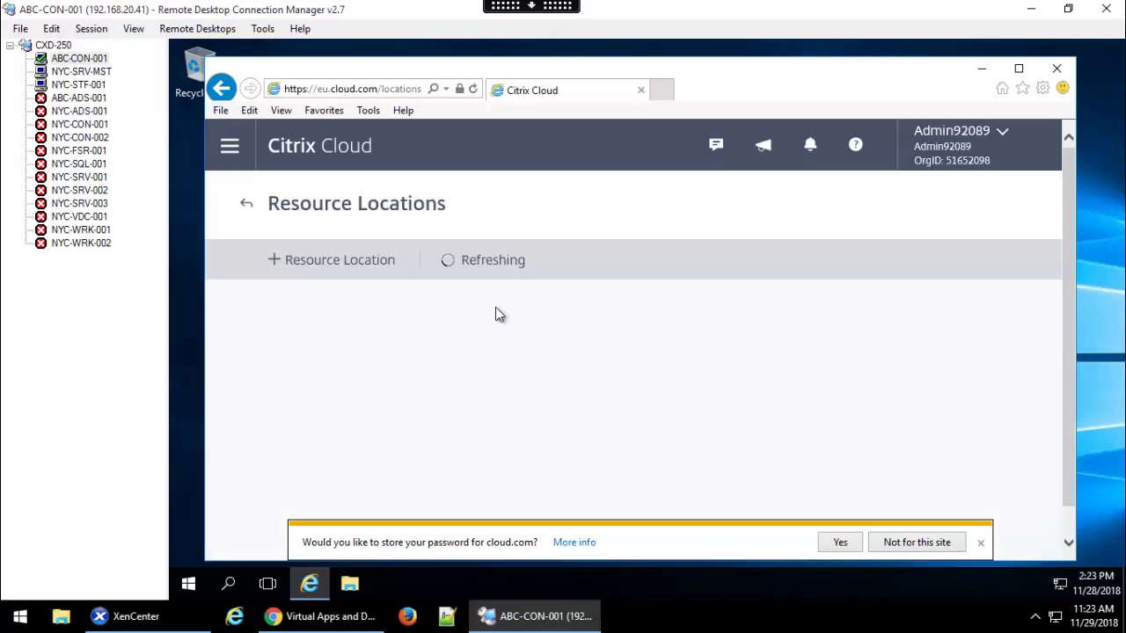
left_click(983, 544)
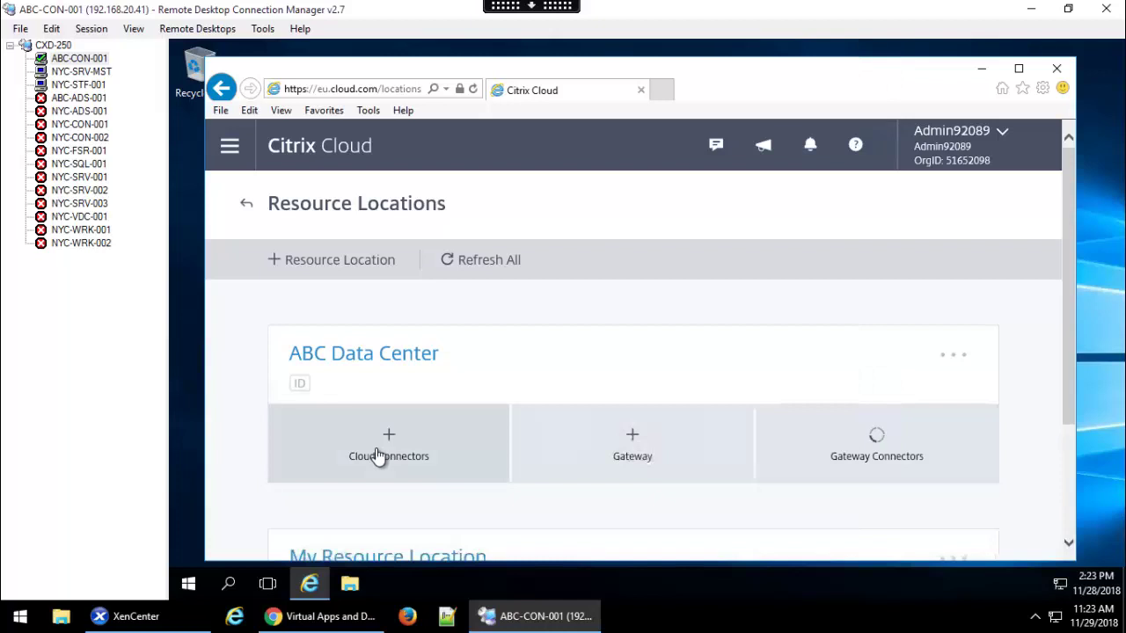
Step: Download the Cloud Connector installer from the ABC Data Center card and run it
left_click(378, 455)
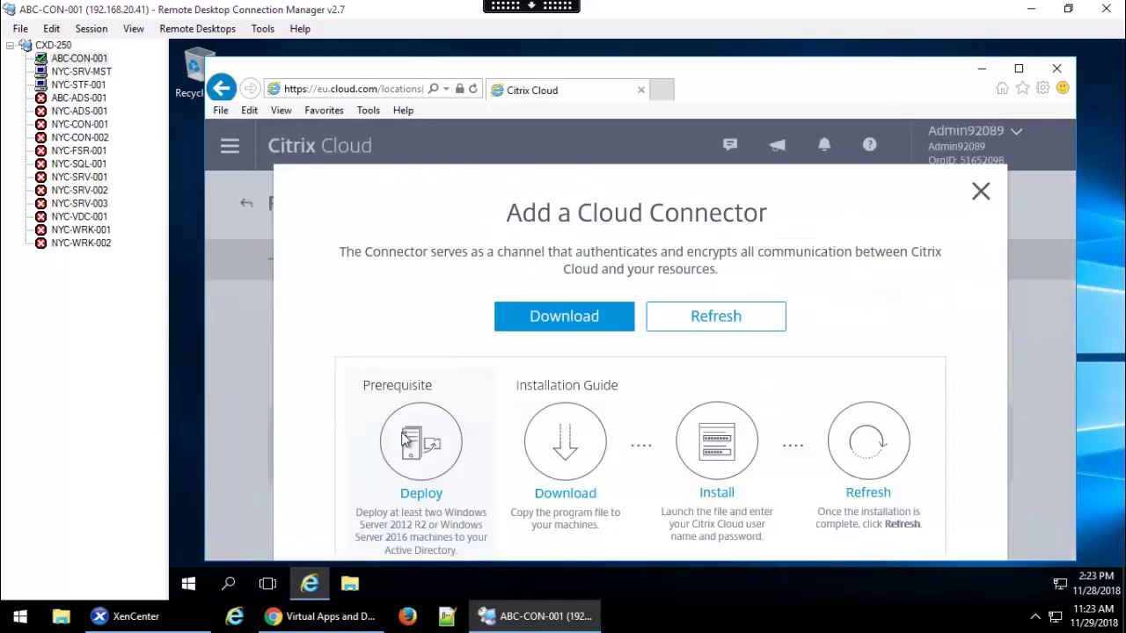
left_click(586, 324)
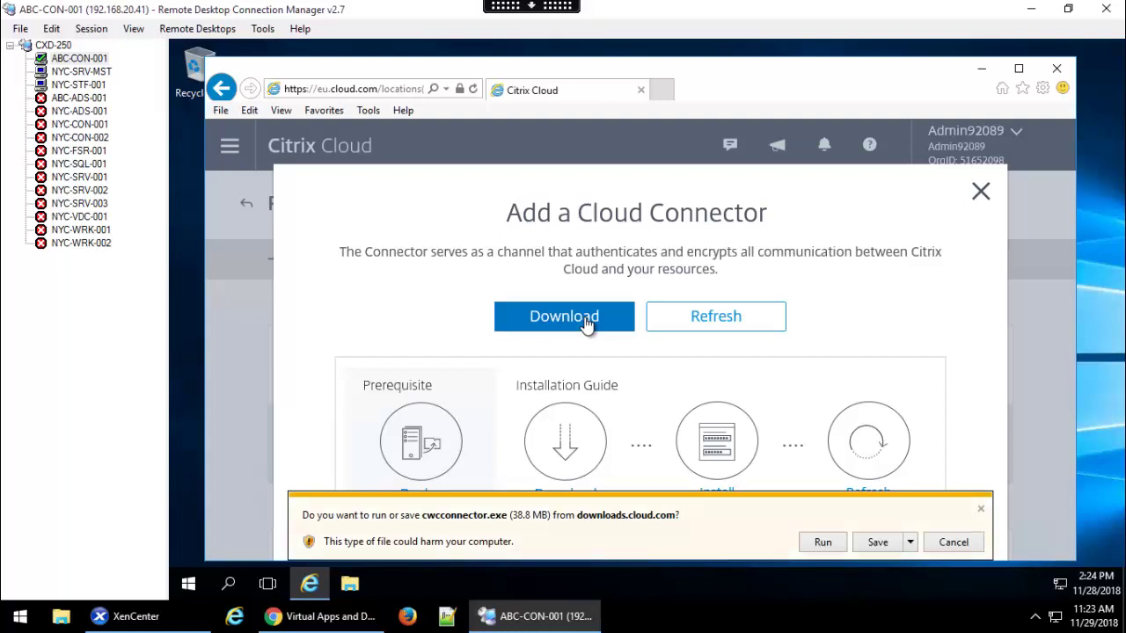
left_click(823, 543)
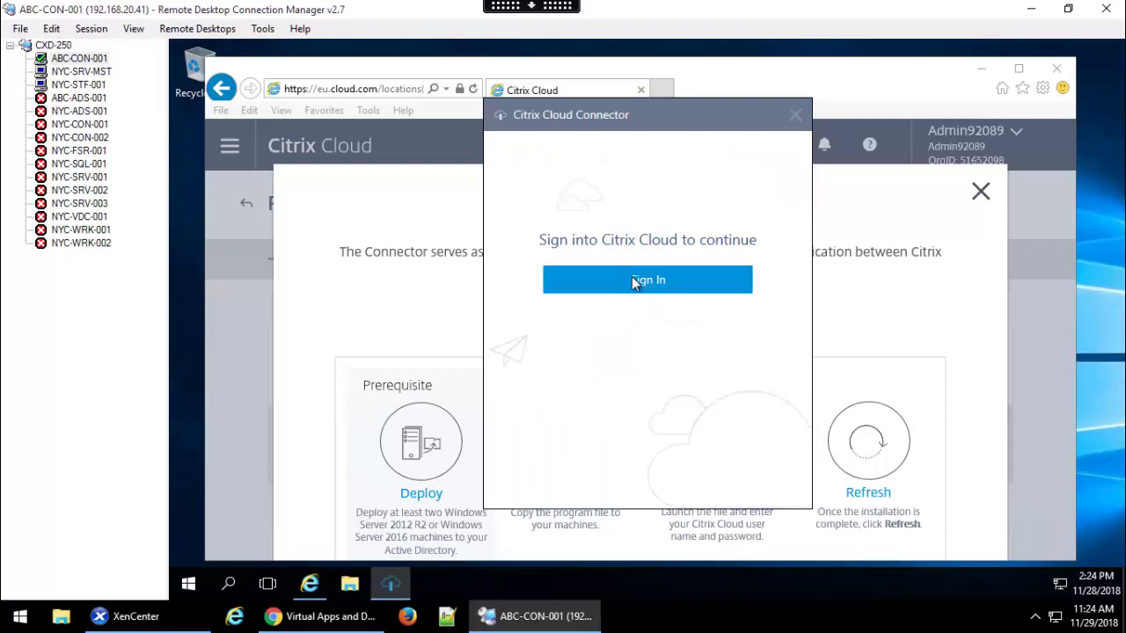
Step: Sign in from the installer, pick ABC Data Center, install the connector, and close the success message
left_click(632, 281)
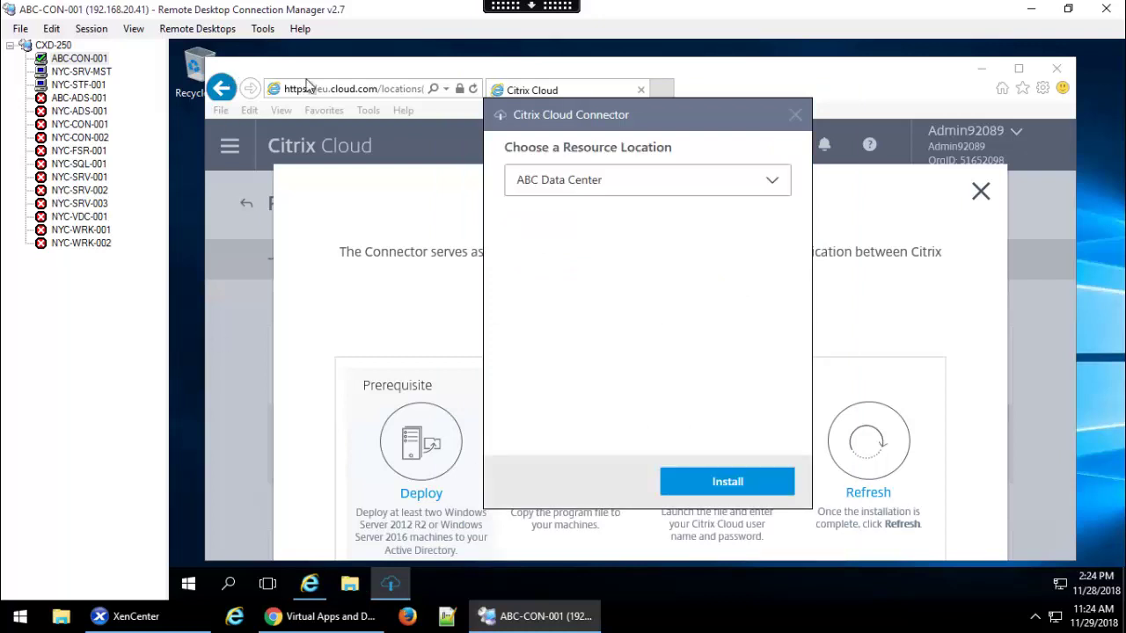
left_click(591, 187)
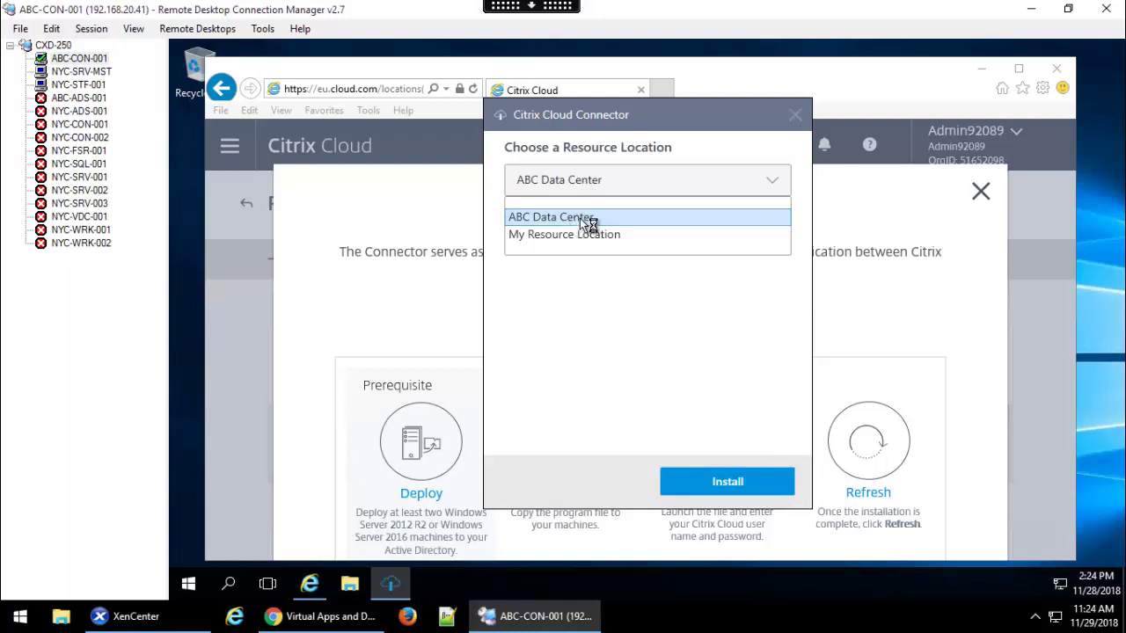
left_click(580, 218)
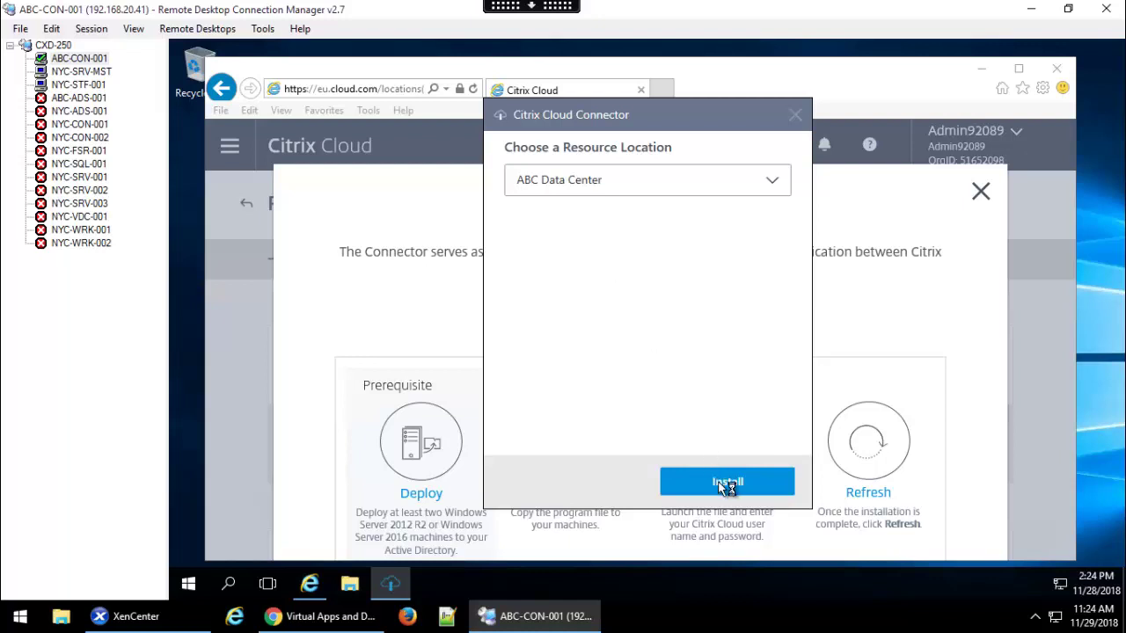
left_click(727, 486)
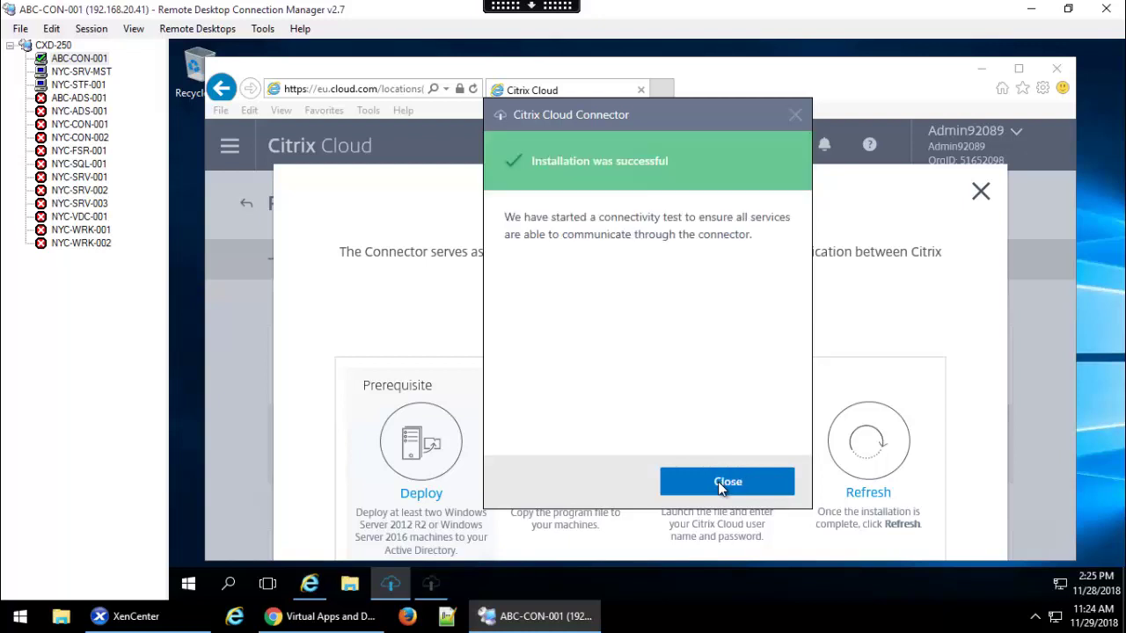
left_click(718, 481)
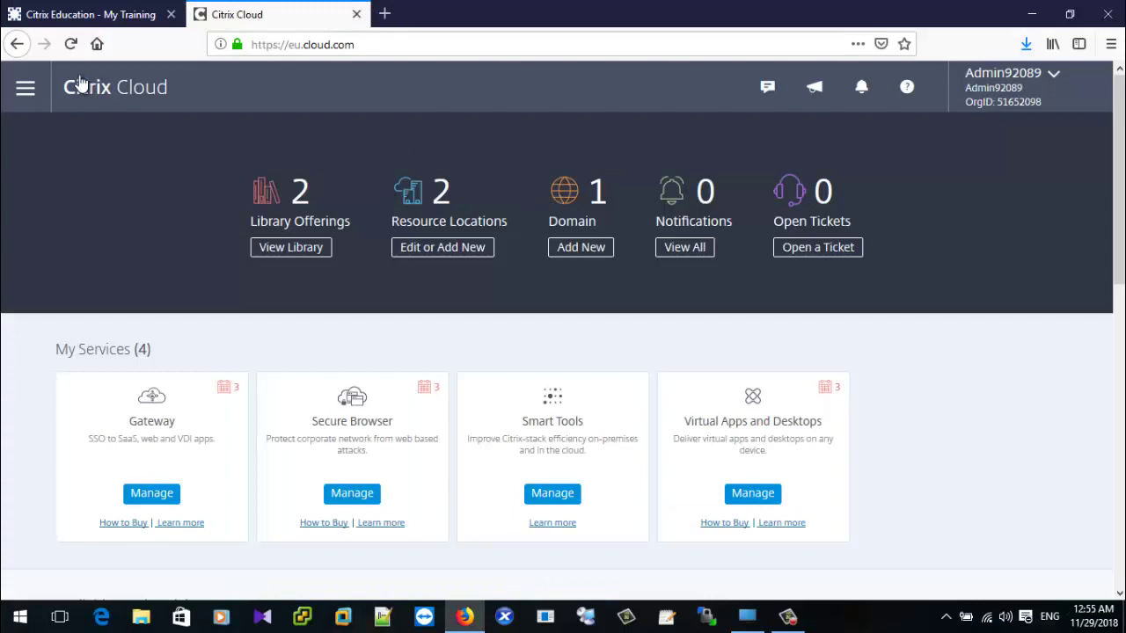
Step: Reload the dashboard and go to the Domains tab listing workspacelab.com
left_click(74, 44)
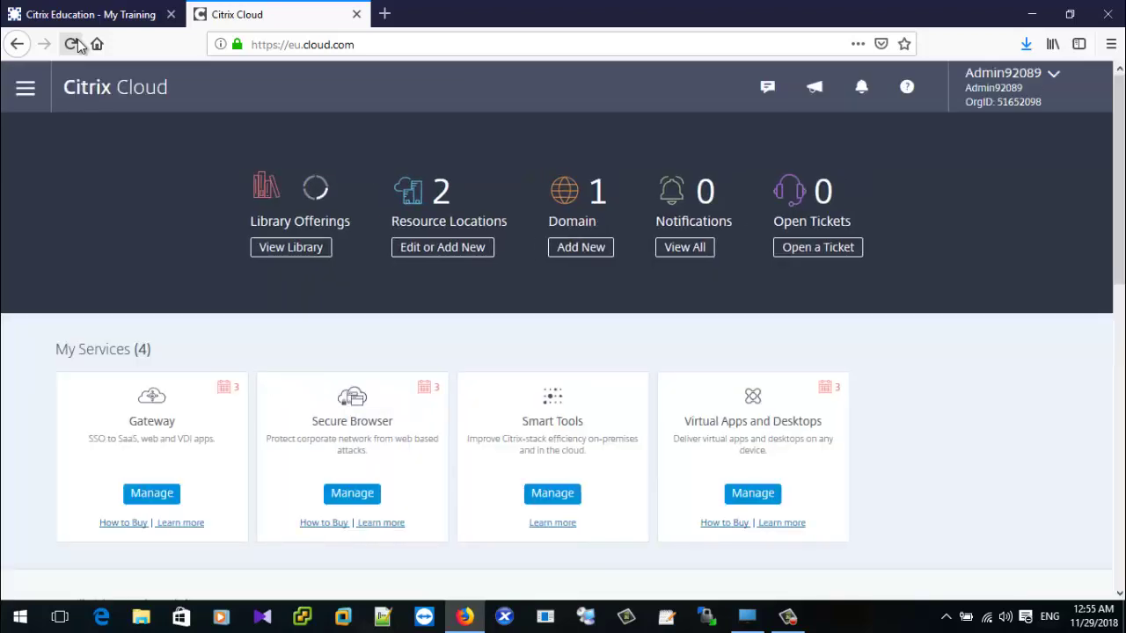
left_click(570, 248)
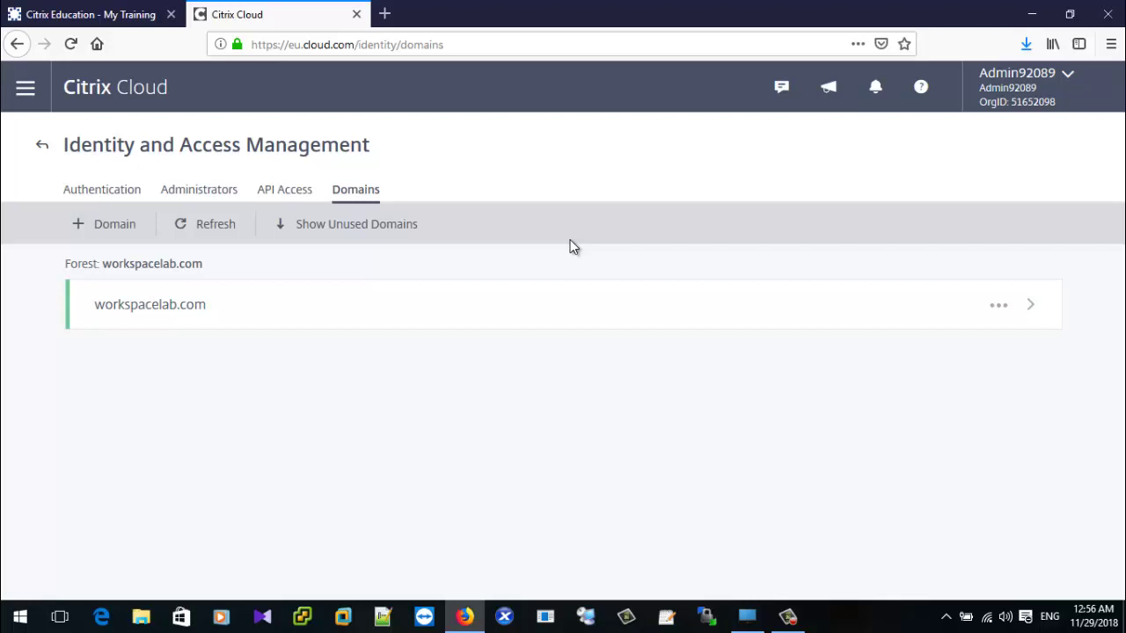
Step: Close the Connectivity Test Successful dialog on the ABC-CON-001 remote desktop
mouse_move(746, 617)
left_click(748, 531)
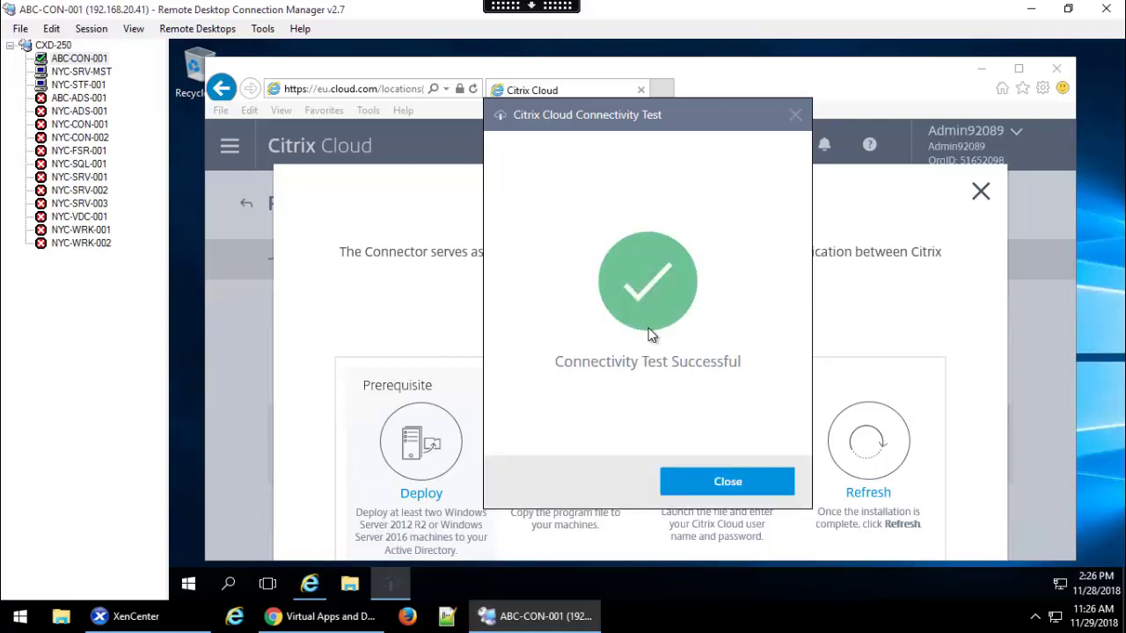
left_click(719, 488)
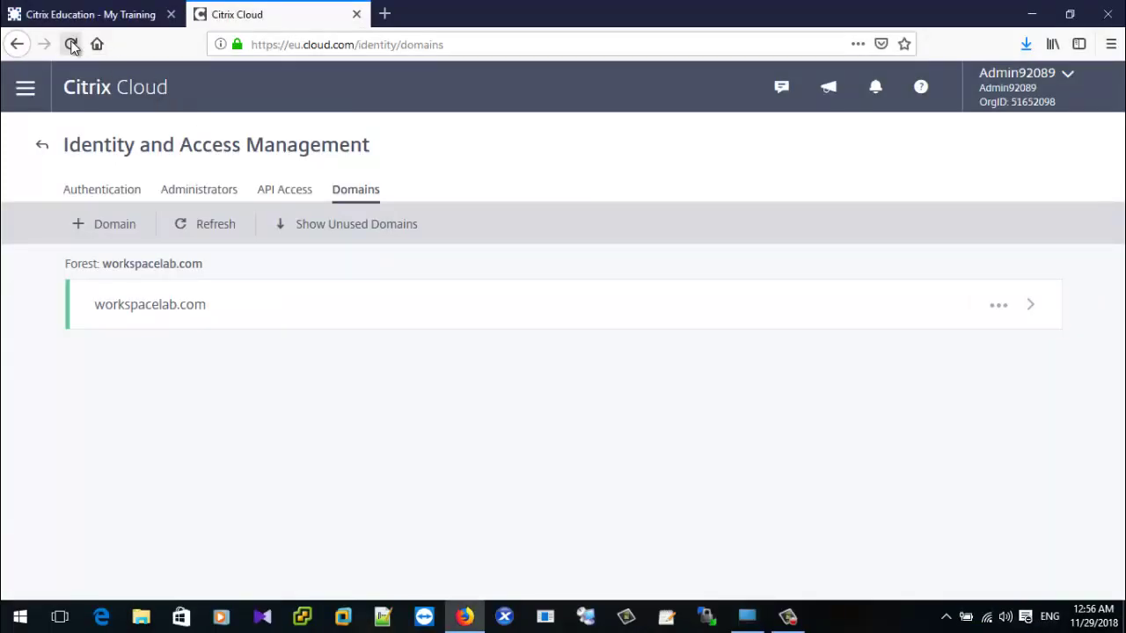
Step: Reload the Domains list to show abcventures.com, then look at its options menu and close it
left_click(71, 45)
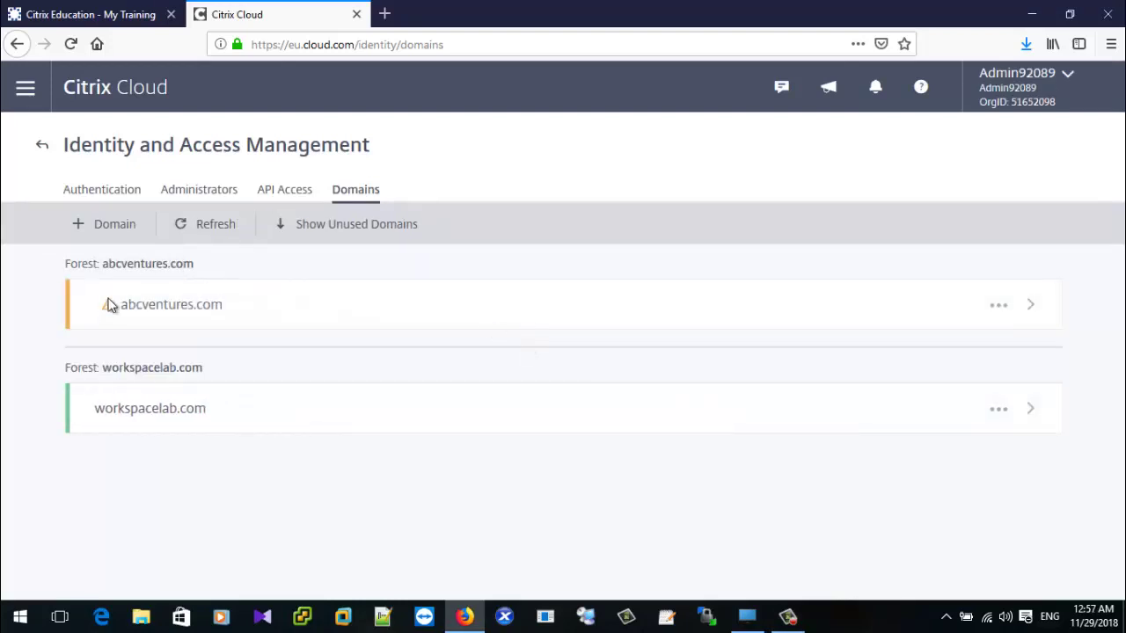
left_click(1002, 306)
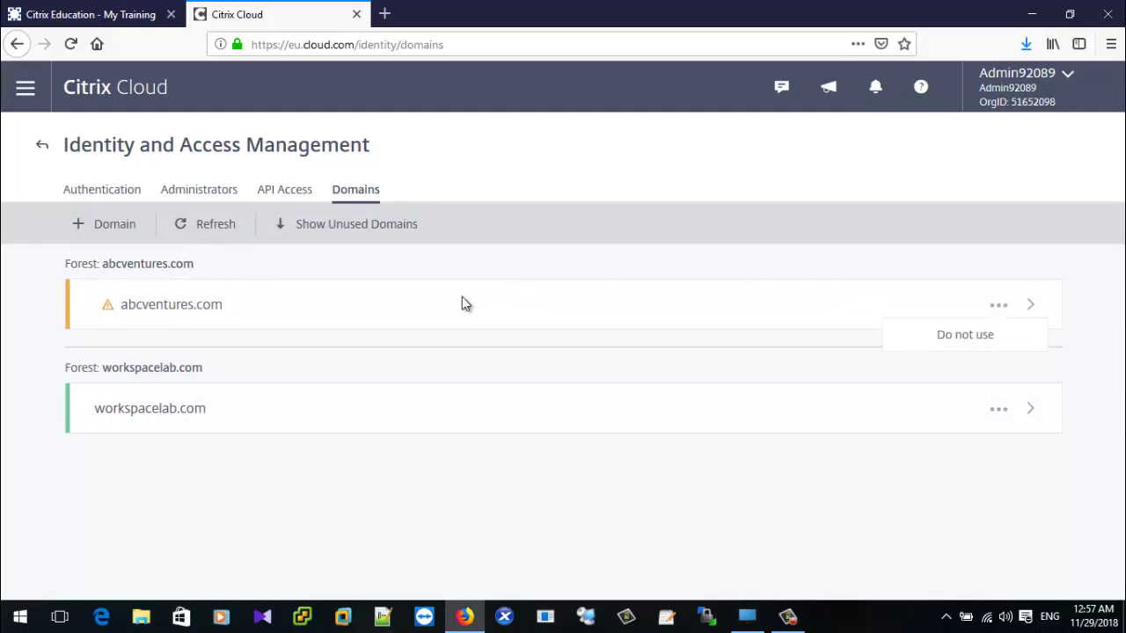
left_click(123, 315)
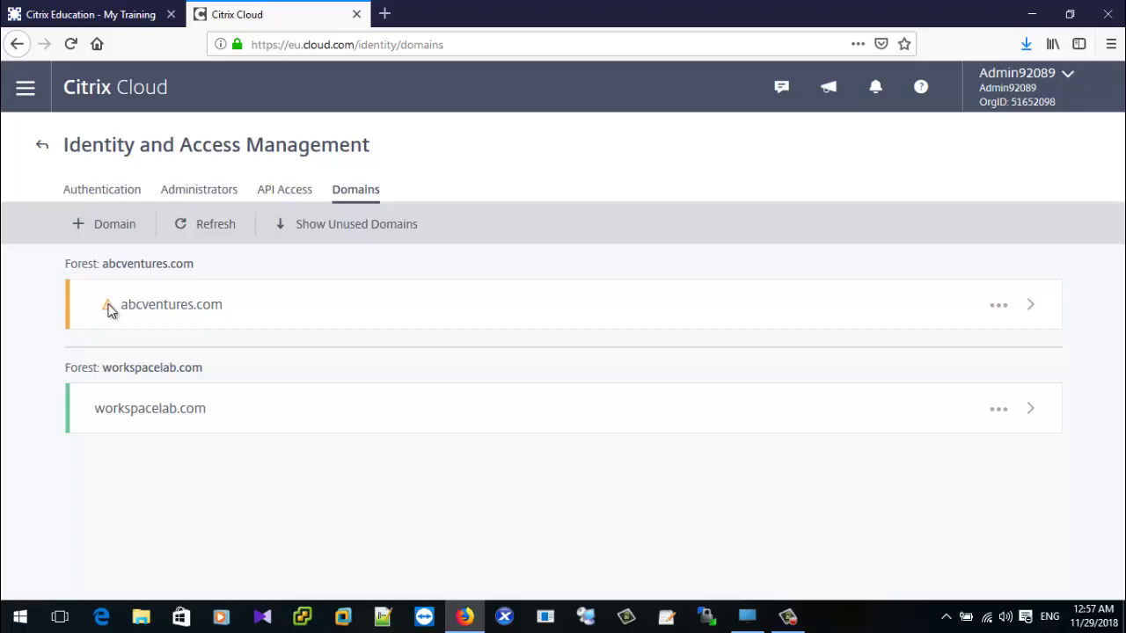
Step: Open ABC Data Center's Cloud Connectors, dismiss the high-availability banner, and refresh to show abc-con-001.abcventures.com
left_click(44, 152)
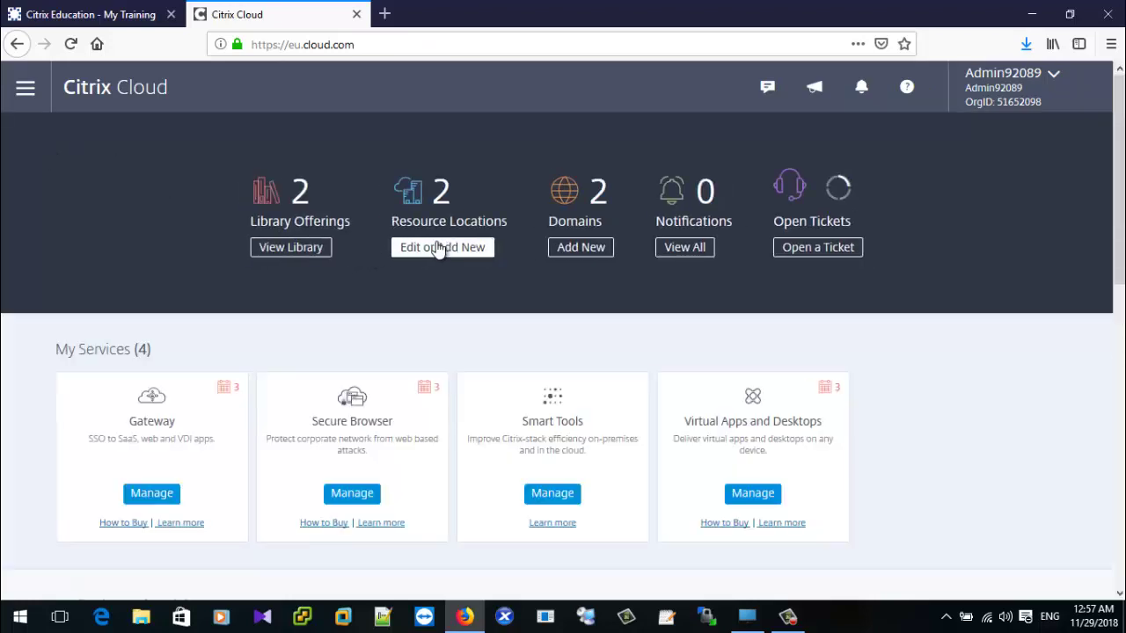
left_click(430, 249)
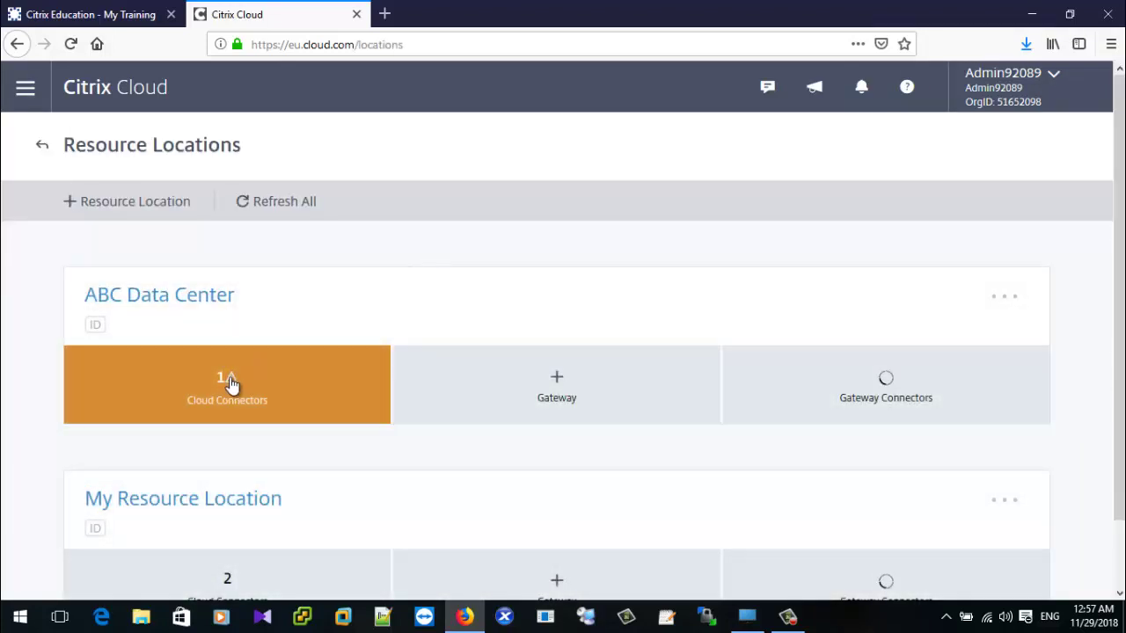
left_click(231, 384)
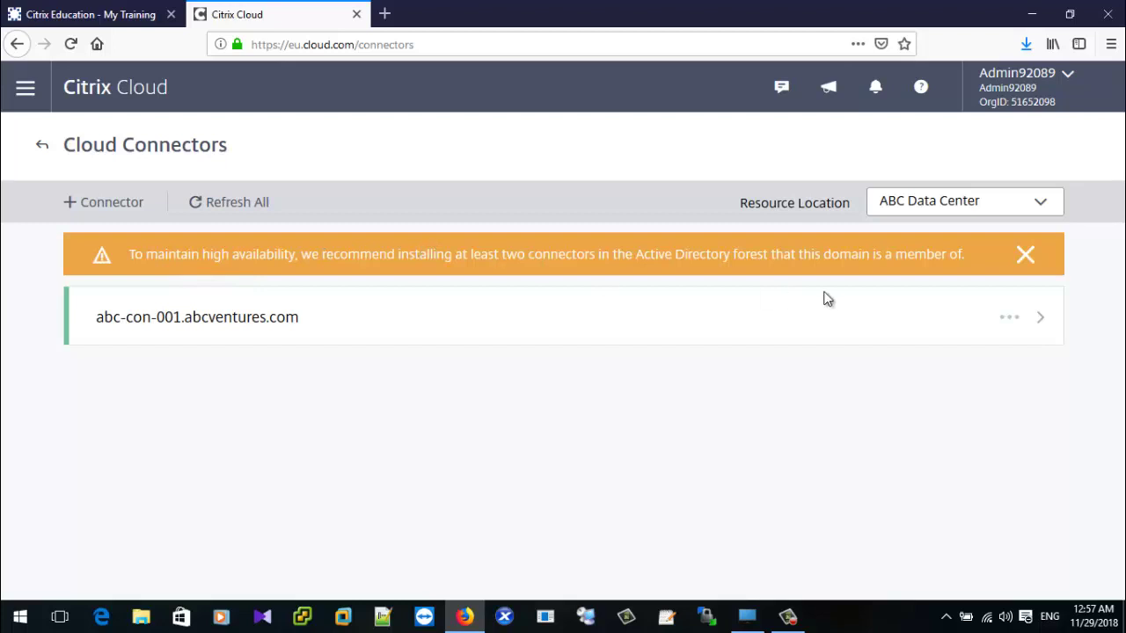
left_click(1027, 254)
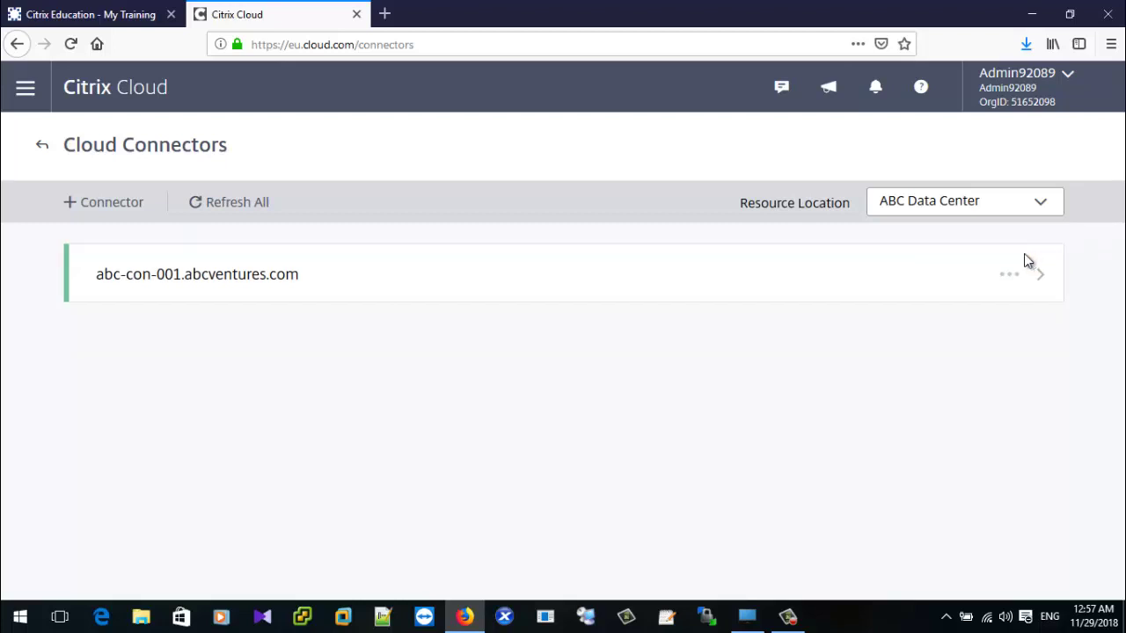
left_click(240, 202)
Step: Refresh all resource locations and return to the Citrix Cloud dashboard
left_click(41, 145)
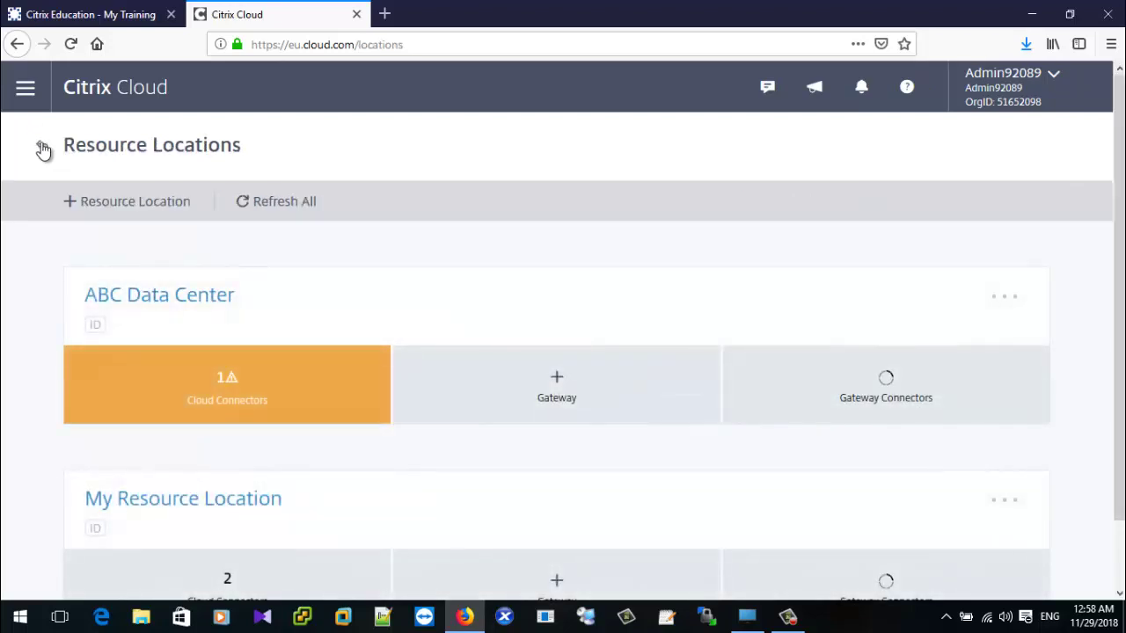
left_click(277, 200)
left_click(42, 146)
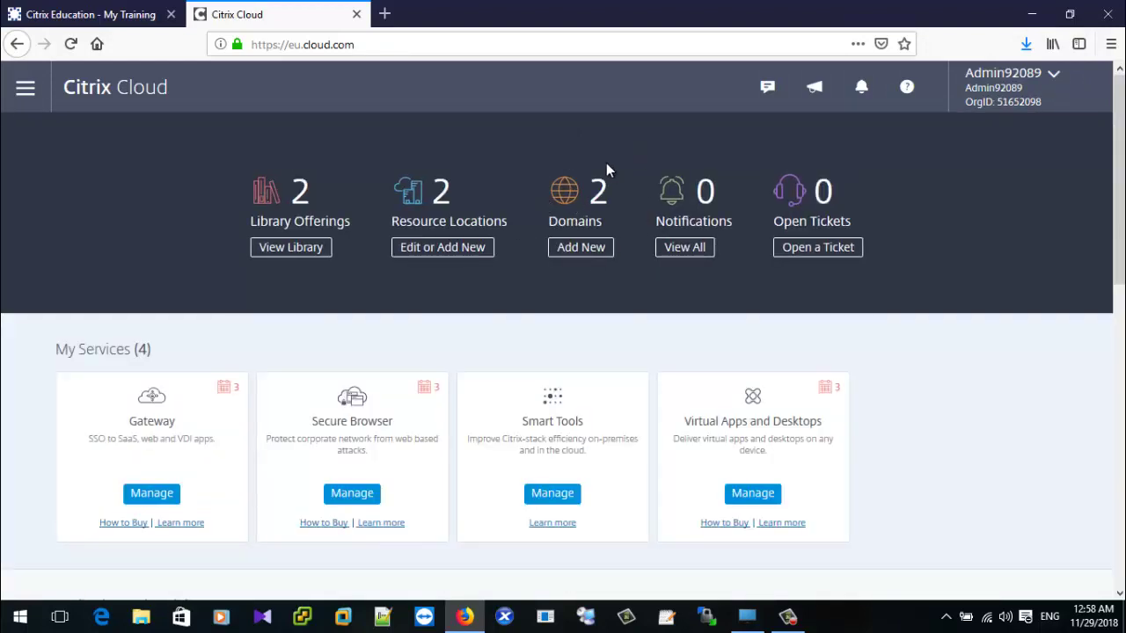
Step: Choose Virtual Apps and Desktops under My Services in the main menu
left_click(24, 98)
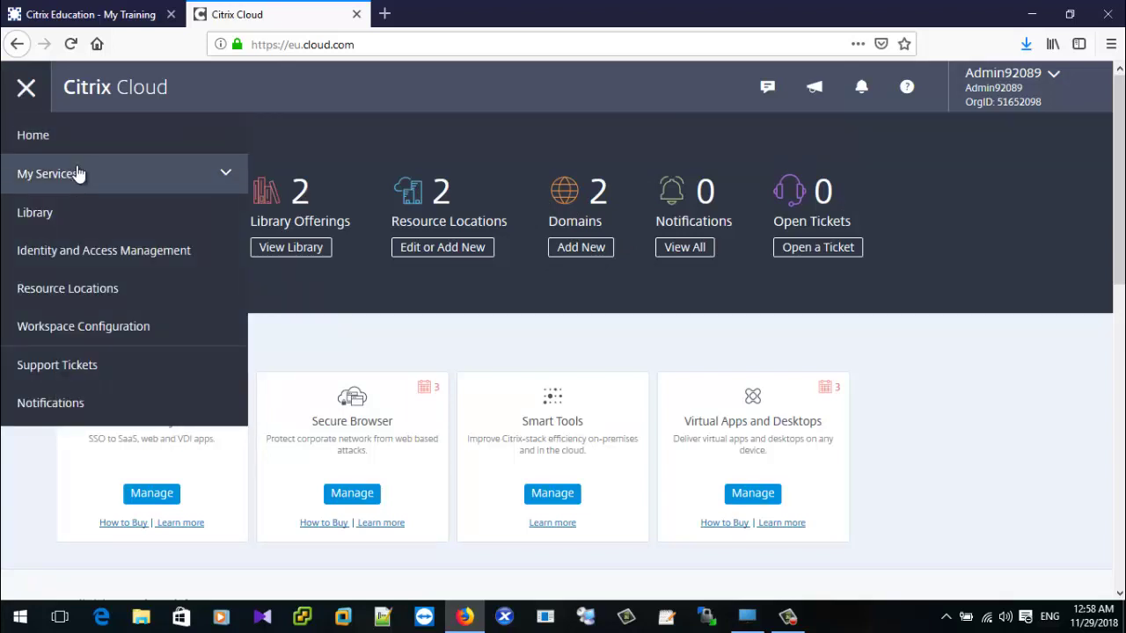
left_click(77, 173)
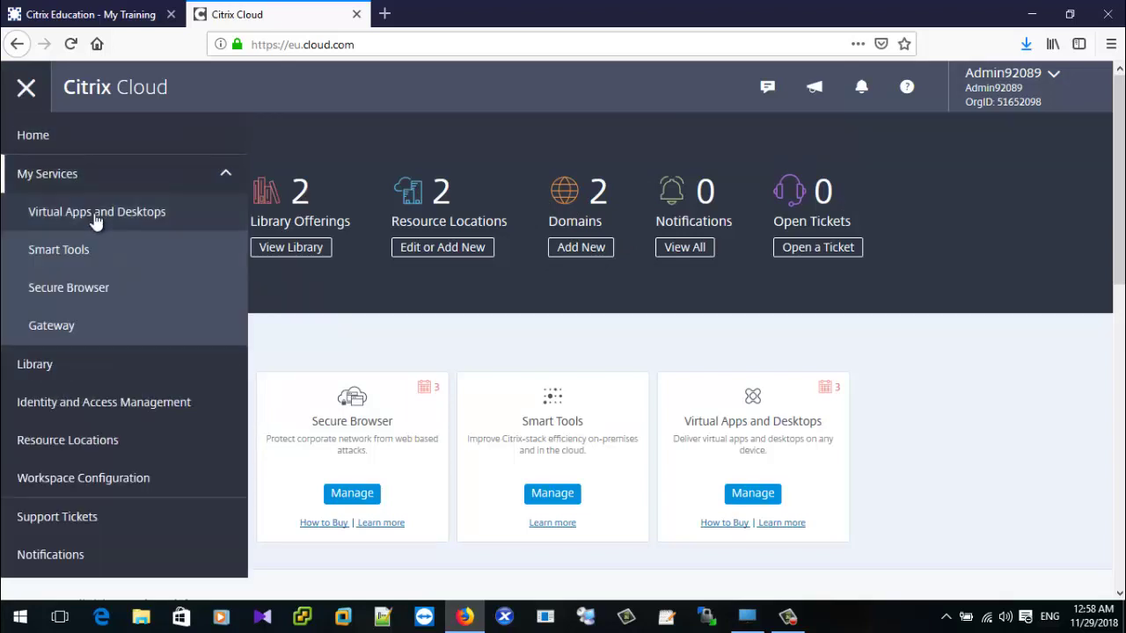
left_click(95, 217)
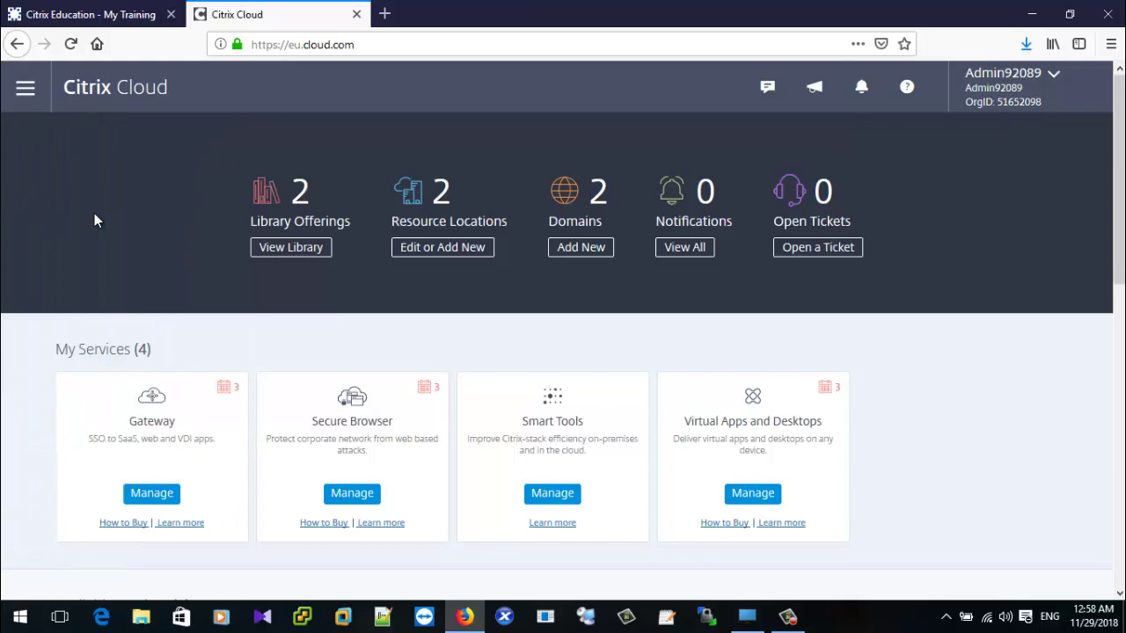